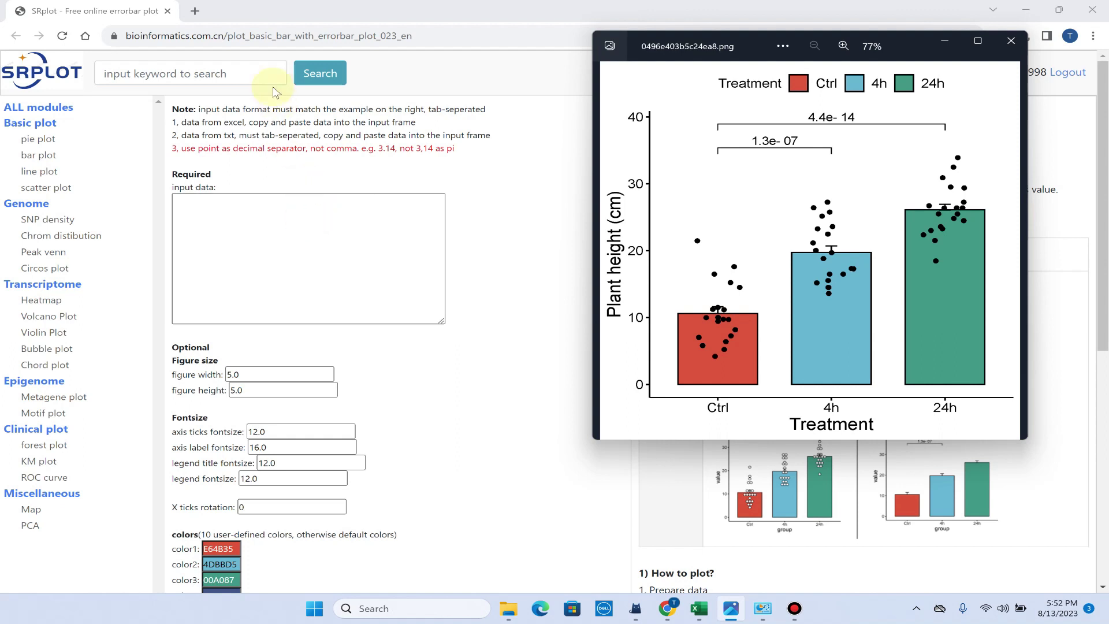
Open the SRplot site at bioinformatics.com.cn/en in a new browser tab.
click(195, 12)
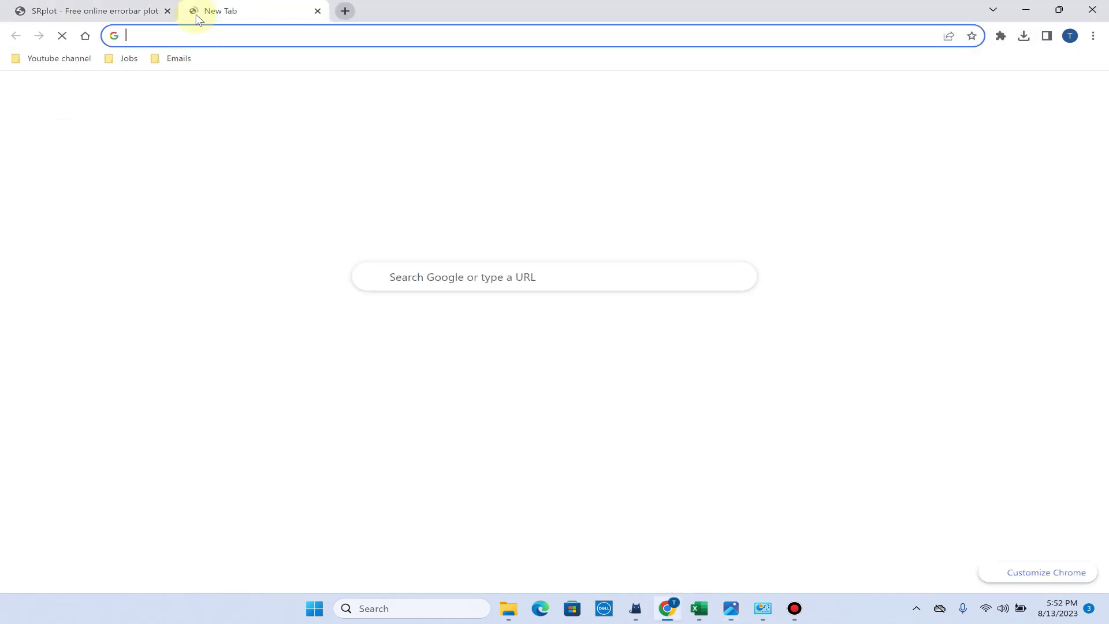
text(bioinformatics.com.cn/en)
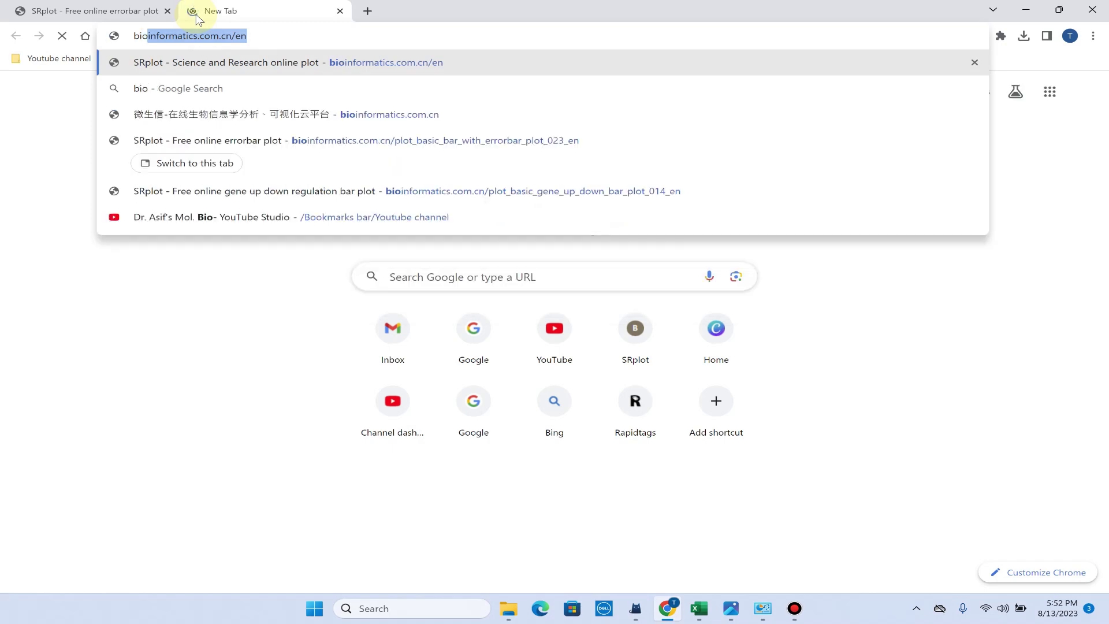
key(Right)
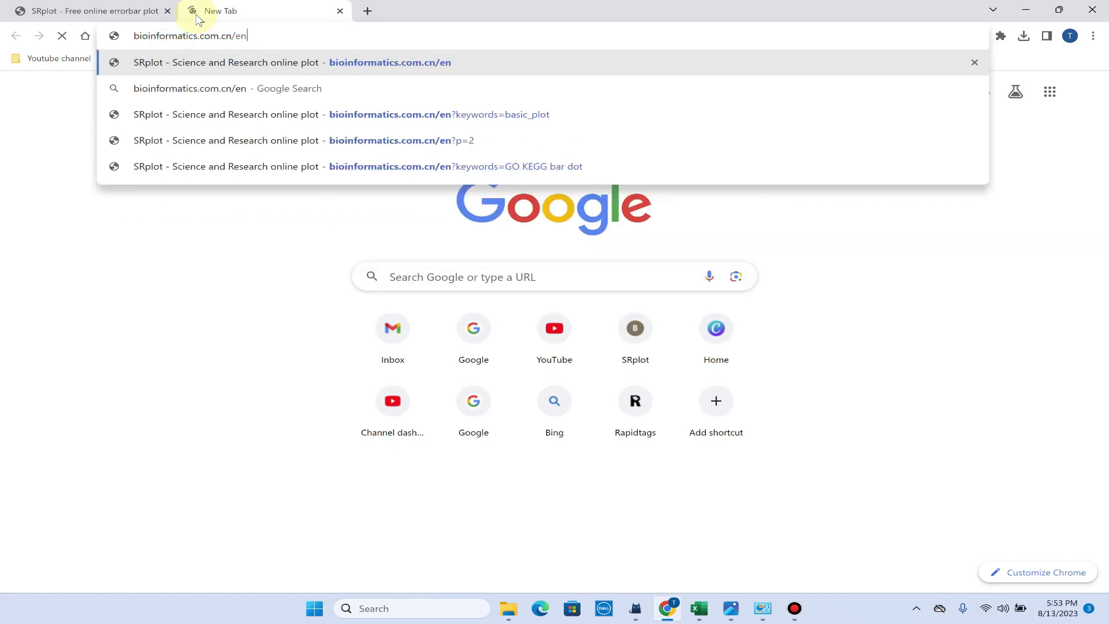
key(Return)
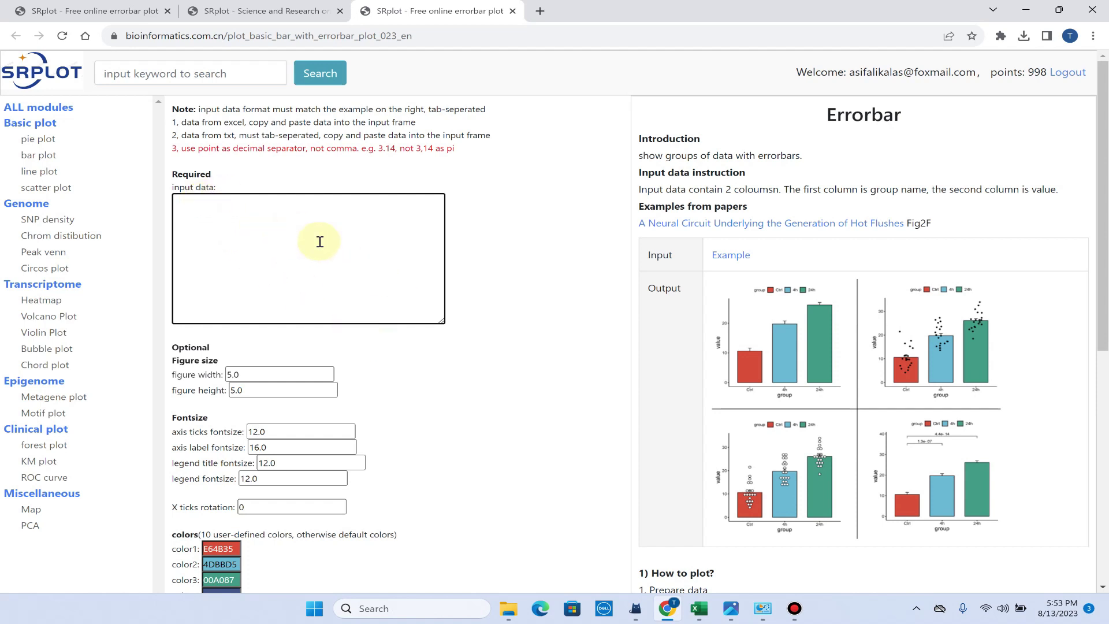
Switch to the Excel workbook 023_basic_errorbar_en and look through the Treatments column from the header to the last row.
click(699, 608)
click(391, 312)
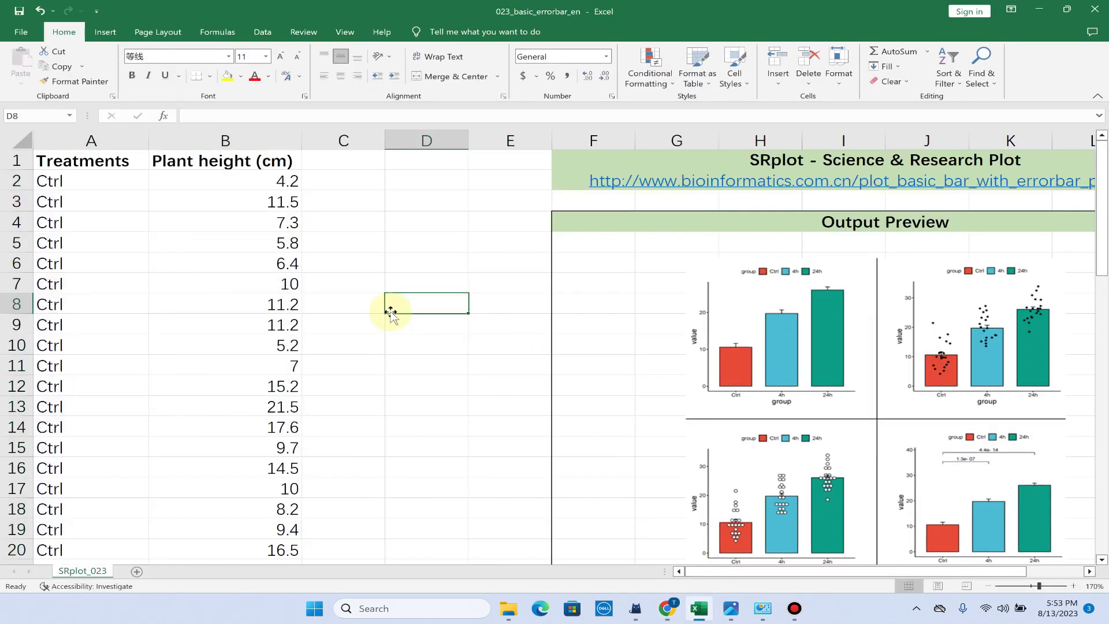
click(109, 161)
drag(110, 186, 76, 508)
scroll(89, 212, down, 3)
scroll(68, 487, down, 5)
click(82, 450)
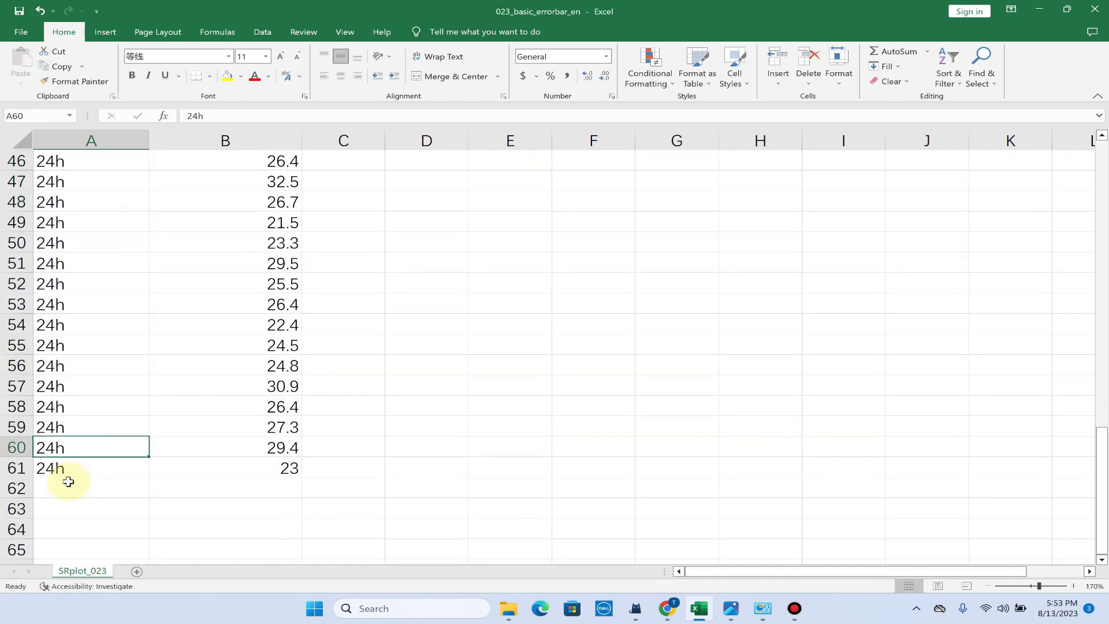
drag(69, 469, 114, 144)
scroll(160, 329, up, 11)
scroll(160, 329, up, 2)
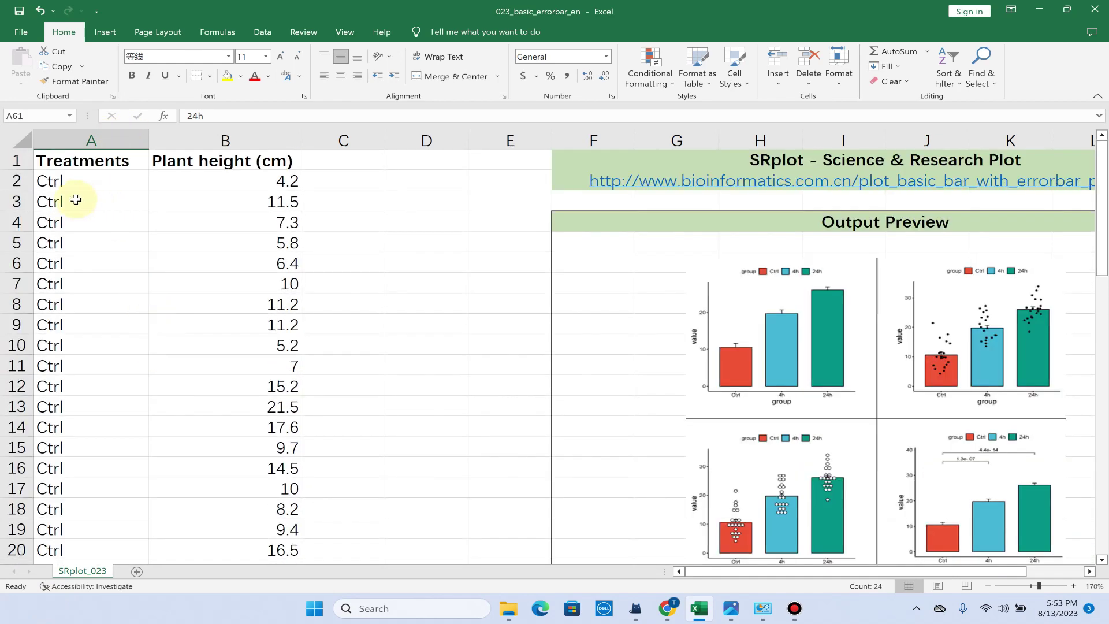
Examine the Ctrl, 4h and 24h row blocks in the Treatments column and return to the top of the sheet.
drag(87, 184, 87, 478)
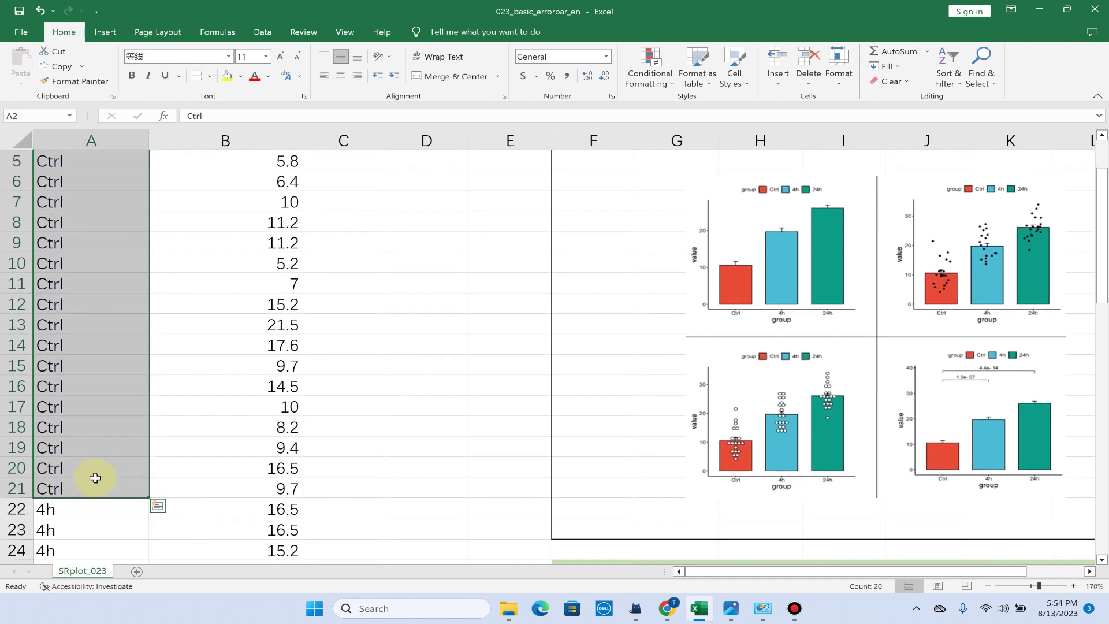
scroll(87, 457, down, 6)
drag(93, 160, 94, 505)
scroll(95, 486, down, 4)
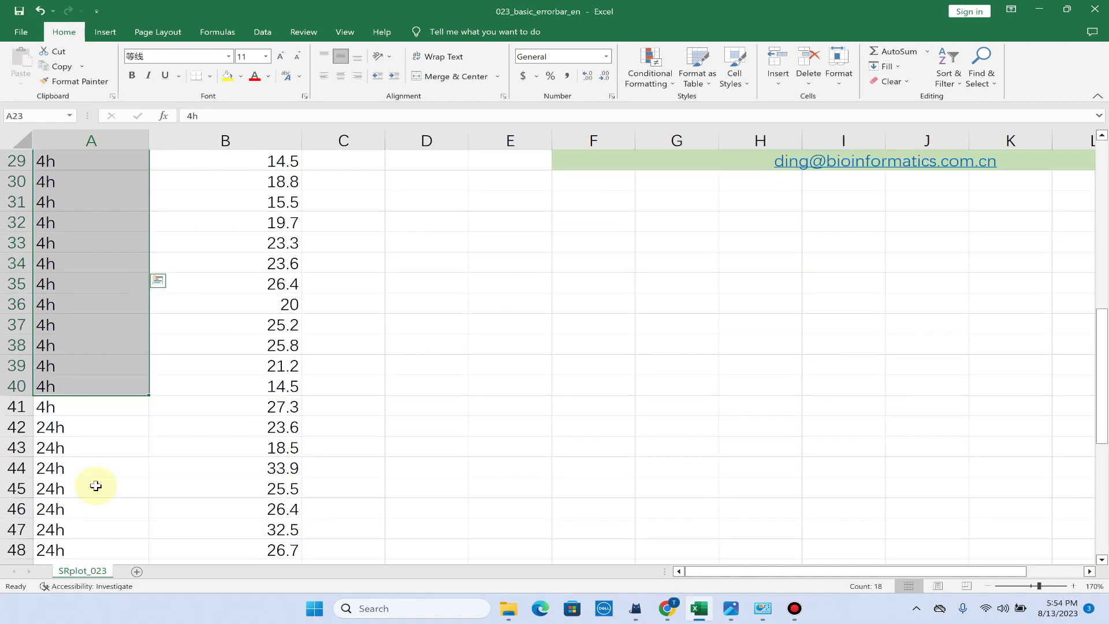
drag(97, 296, 86, 458)
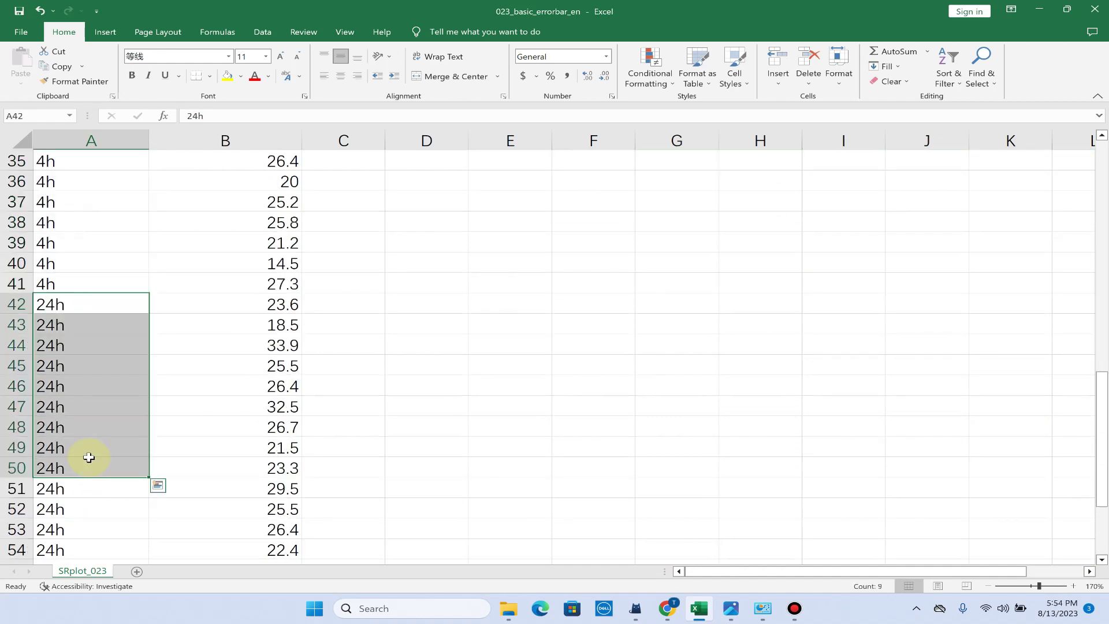
scroll(240, 337, up, 11)
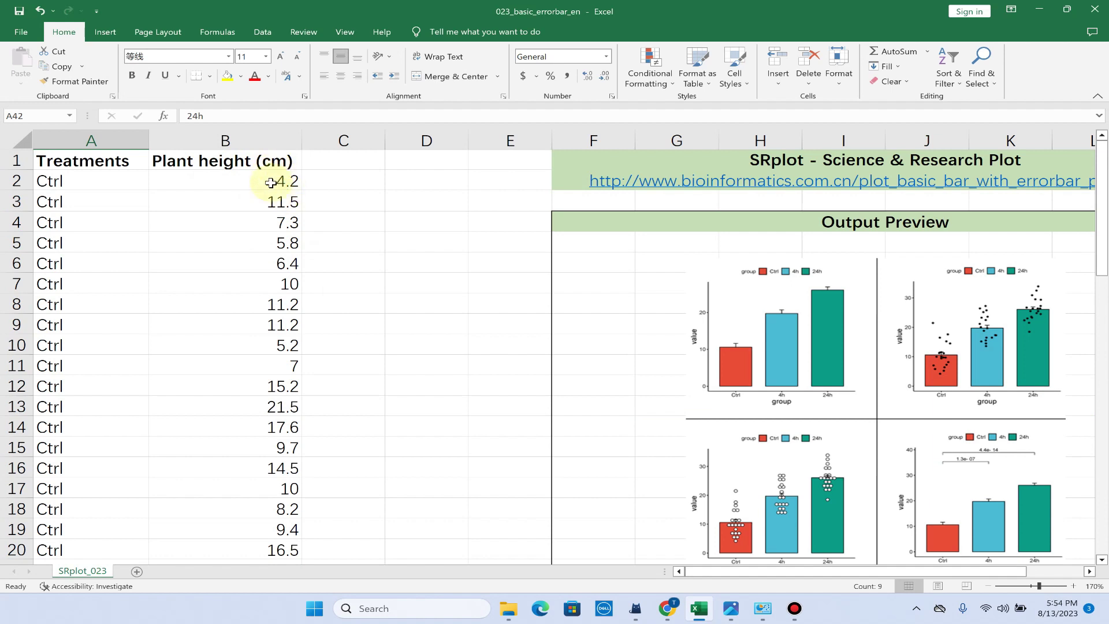
click(312, 205)
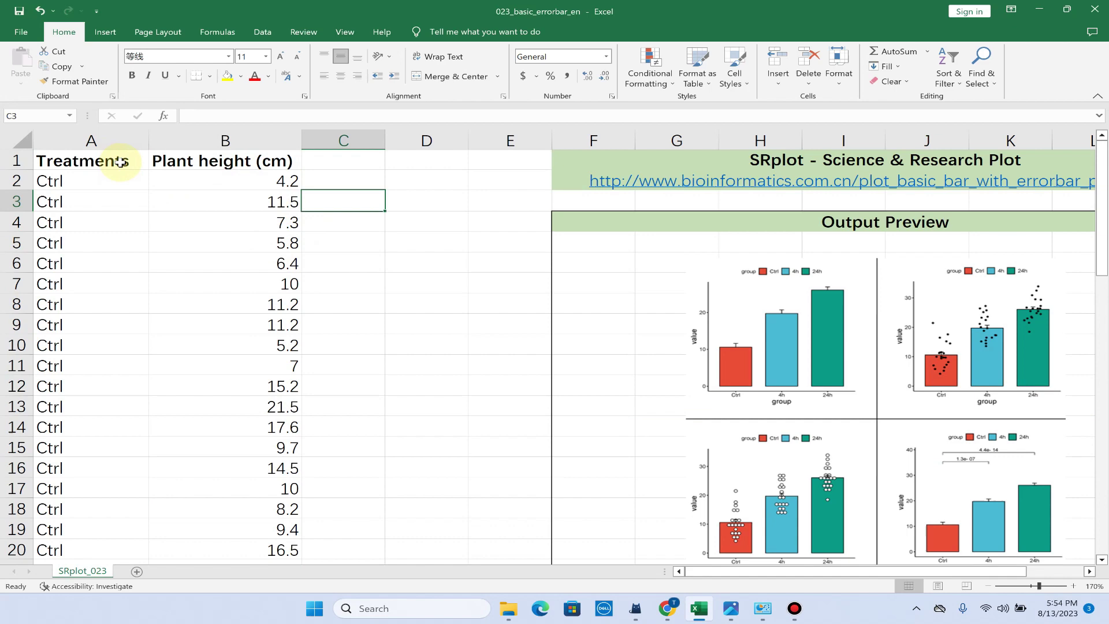
Copy the Treatments and Plant height (cm) columns including headers, range A1:B61.
drag(88, 161, 270, 522)
right_click(255, 495)
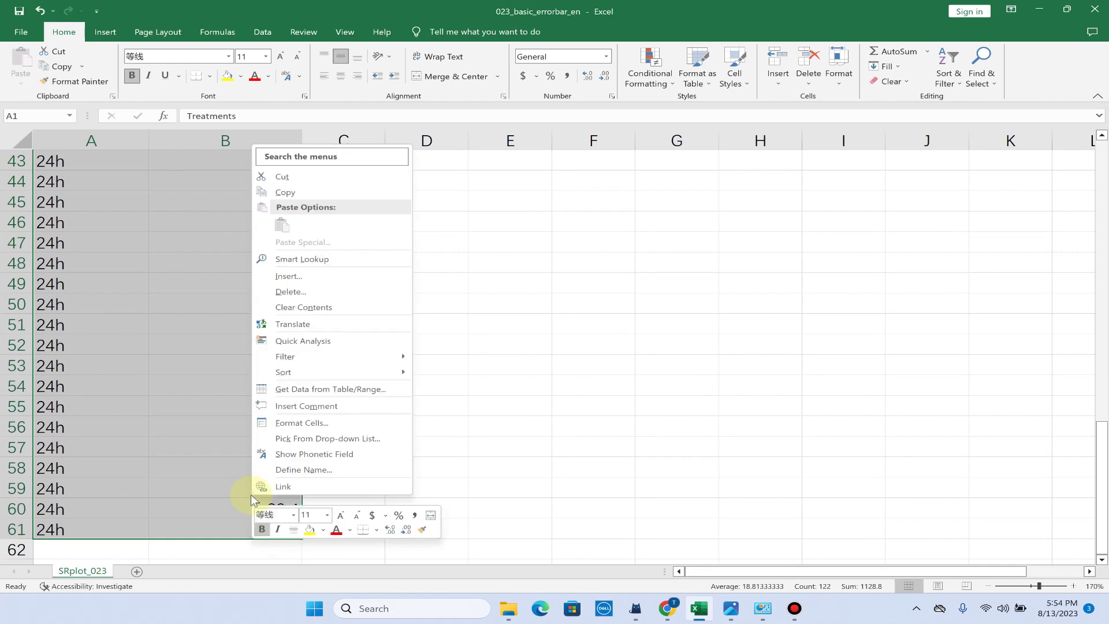
click(321, 193)
scroll(495, 144, up, 13)
scroll(495, 144, up, 1)
Switch to the SRplot errorbar page in the browser and paste the copied table as the input data.
key(alt+Tab)
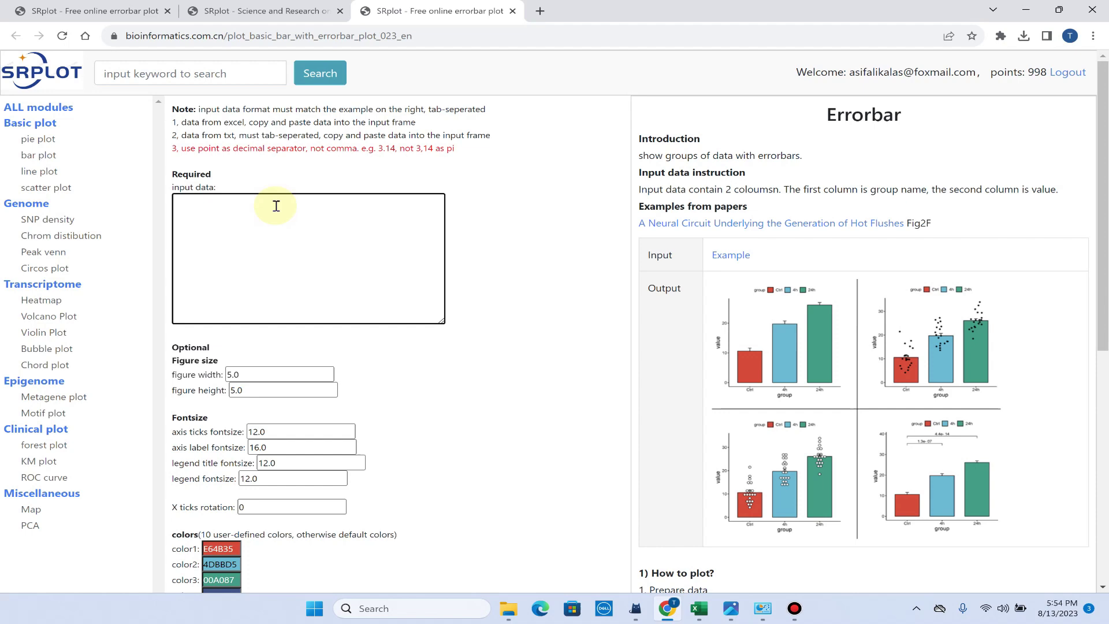
key(ctrl+v)
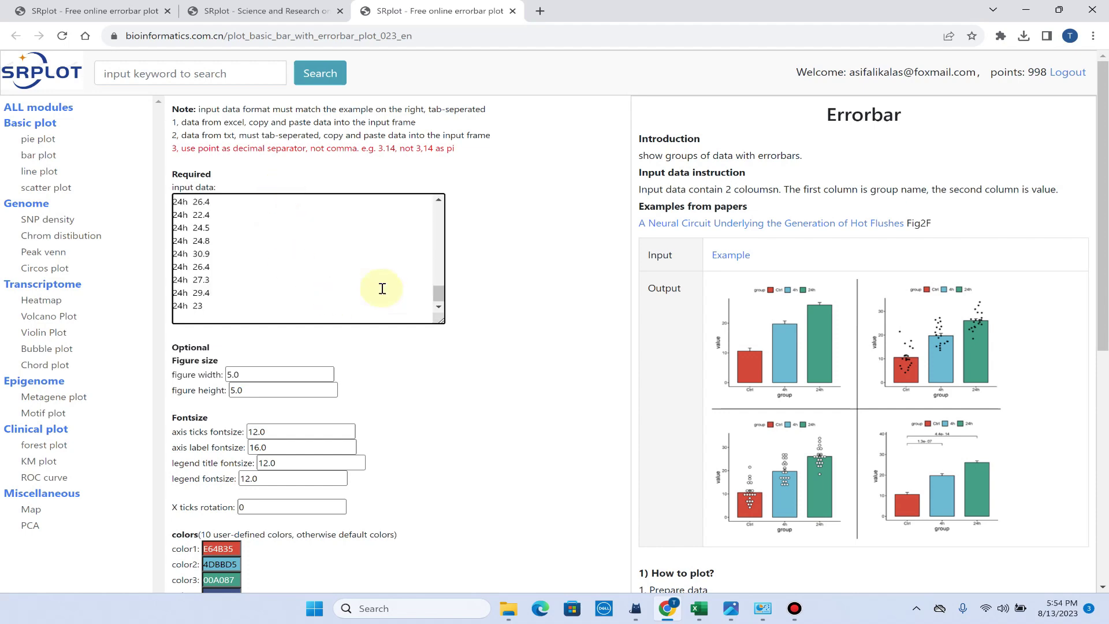
drag(438, 293, 453, 182)
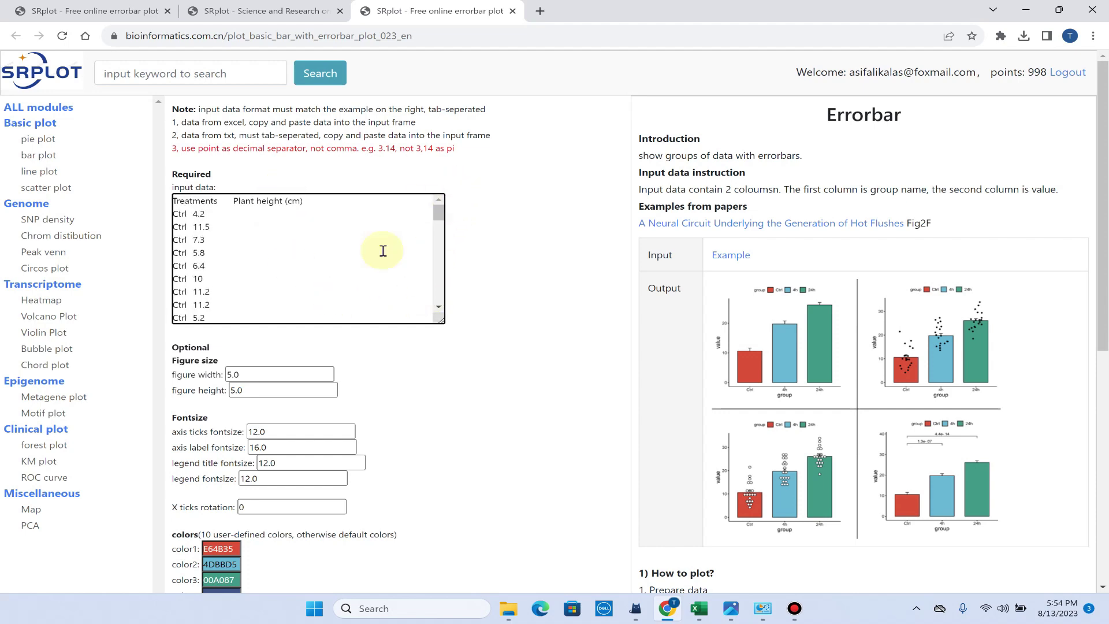
Review the figure size, font size and color options, opening the color1 picker and closing it without choosing a color.
scroll(202, 315, down, 1)
click(245, 312)
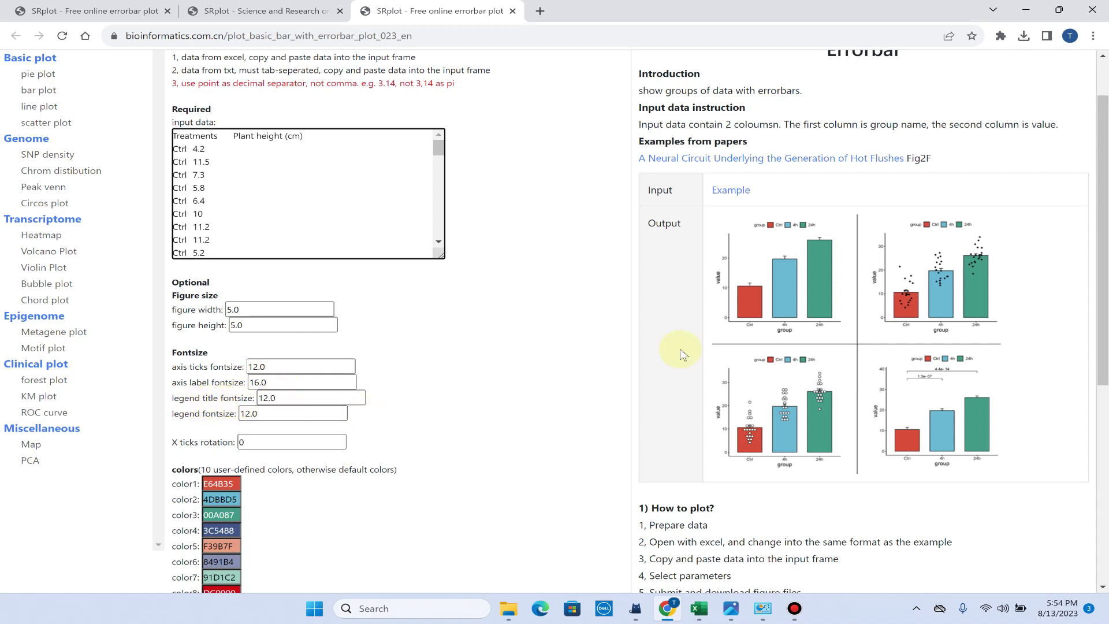
scroll(288, 443, down, 1)
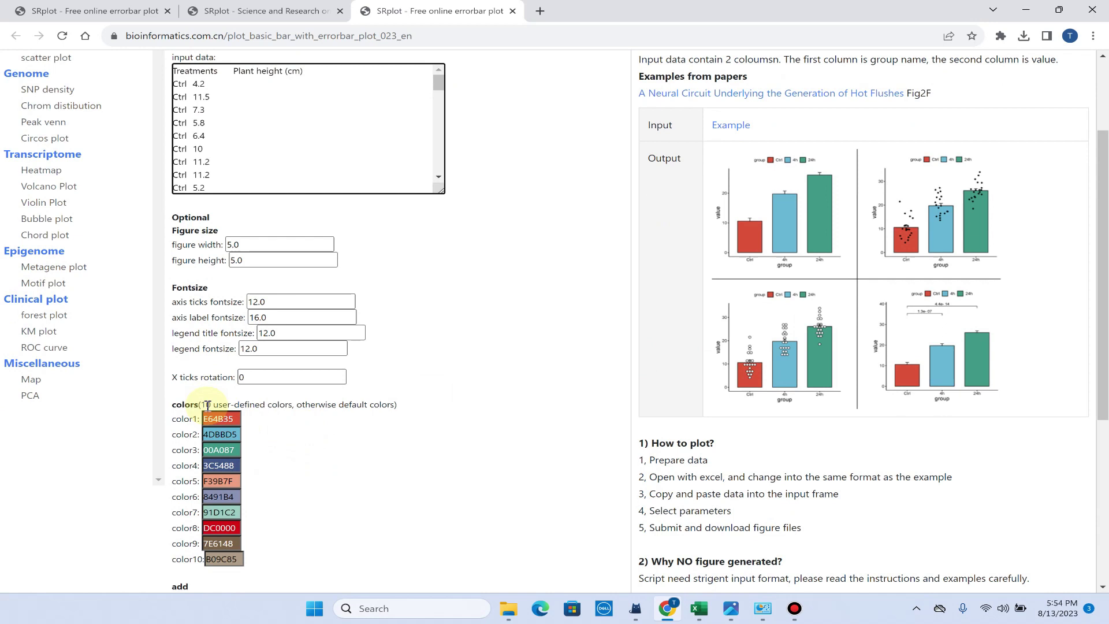
scroll(231, 404, down, 1)
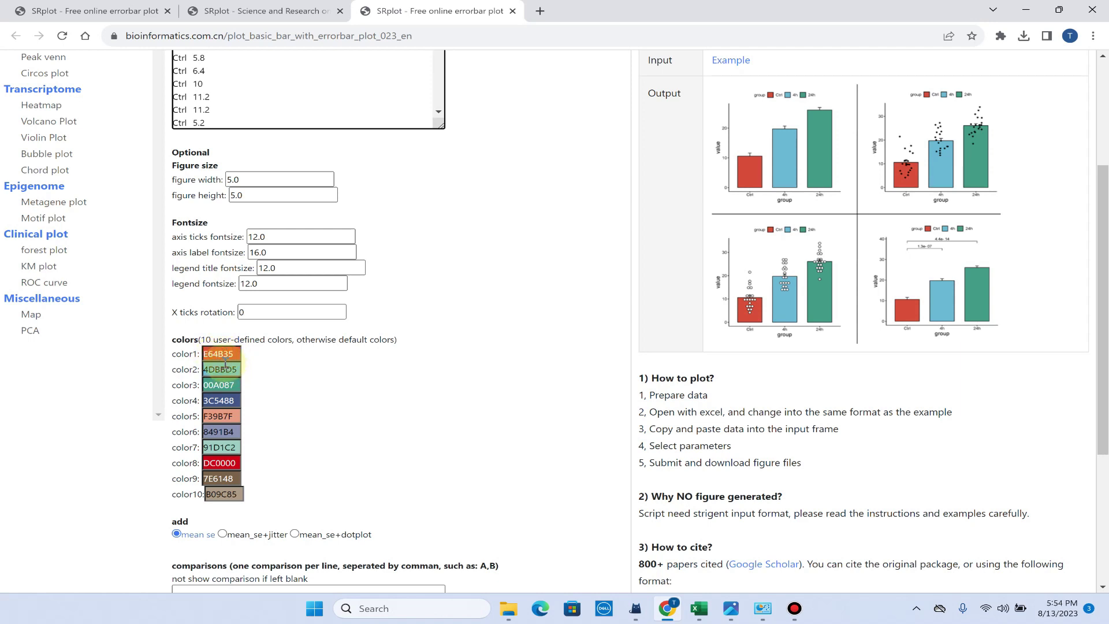
click(228, 356)
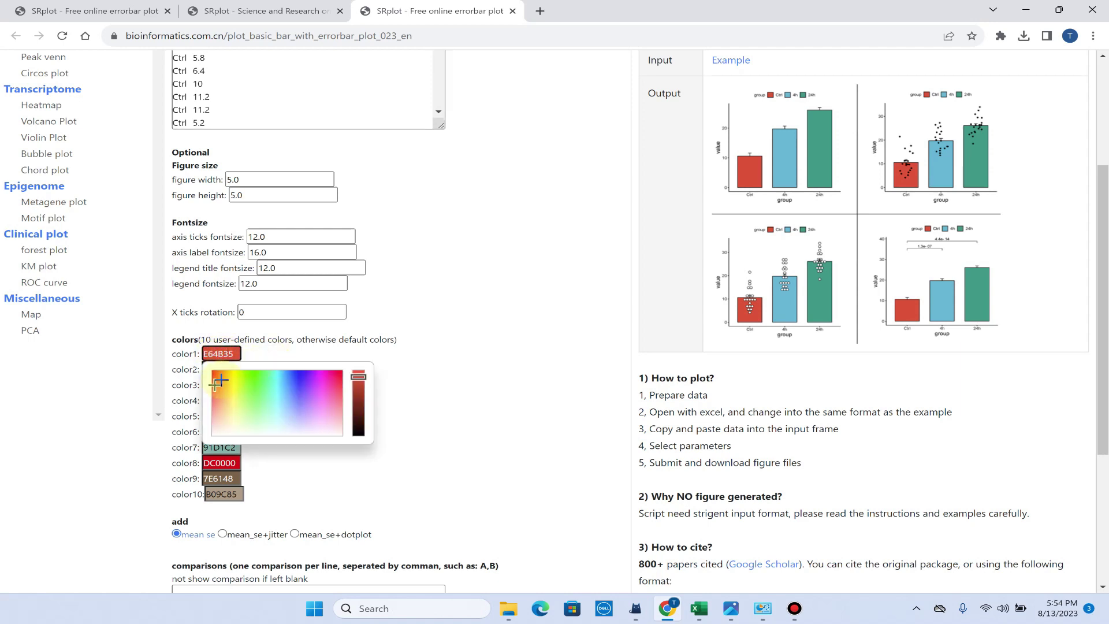
click(413, 367)
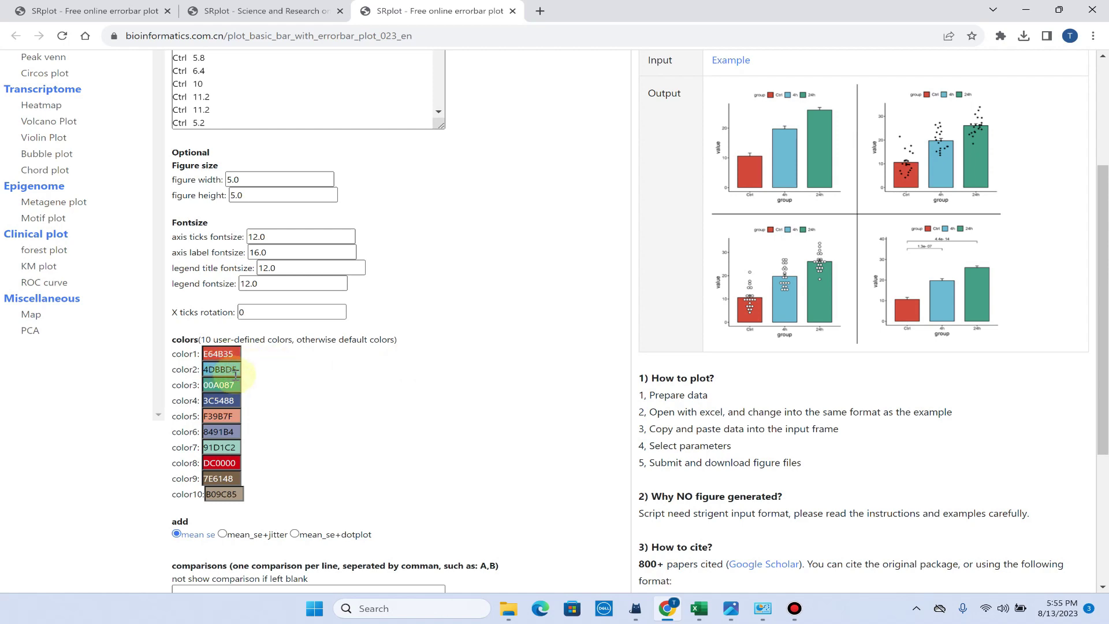
Set the plot's add option to mean_se+jitter.
scroll(300, 372, down, 2)
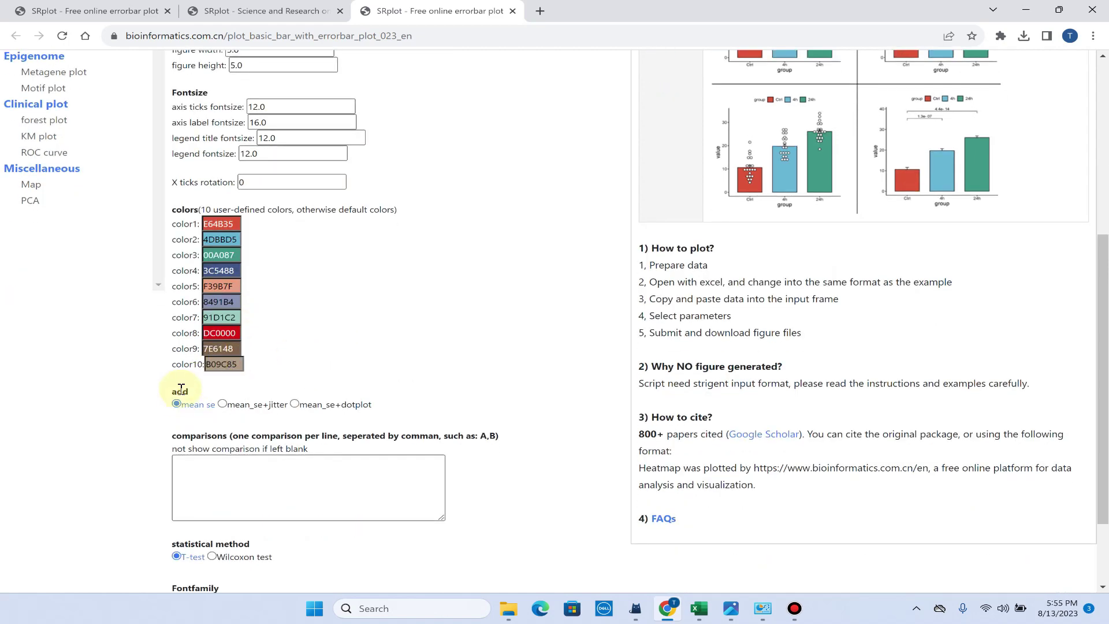
scroll(201, 407, up, 1)
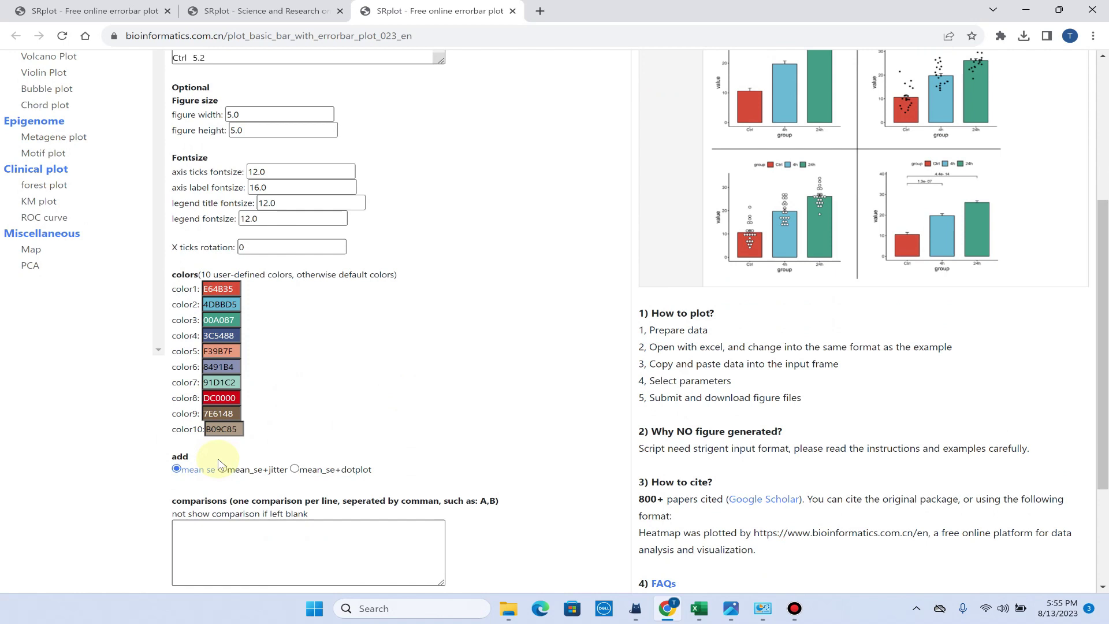
scroll(396, 426, up, 1)
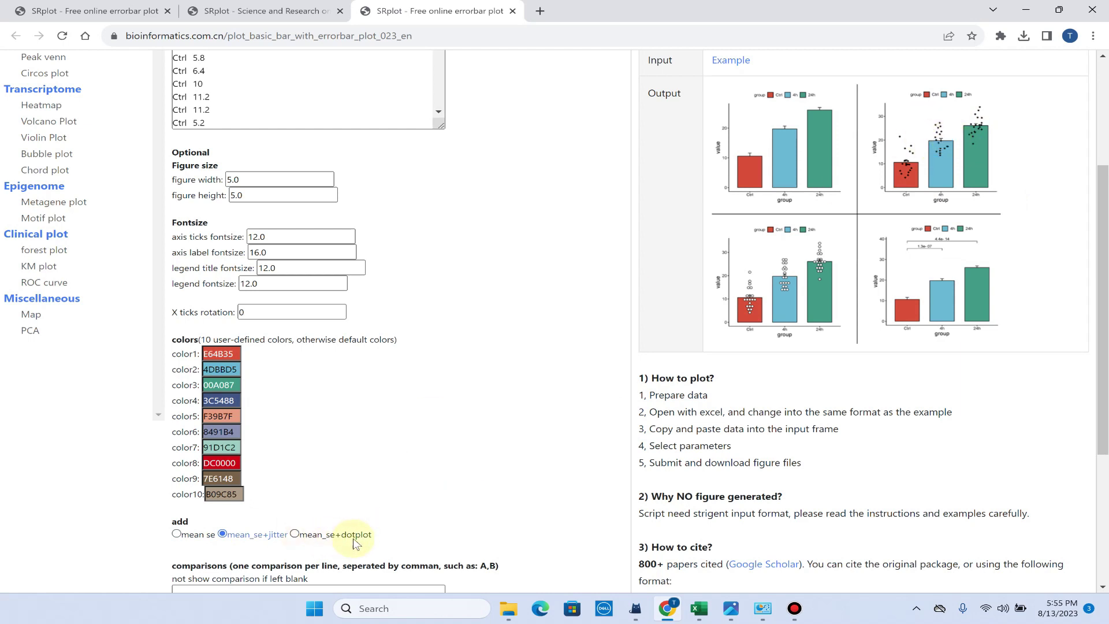
Enter the comparisons Ctrl,4h and Ctrl,24h on separate lines.
scroll(805, 285, down, 2)
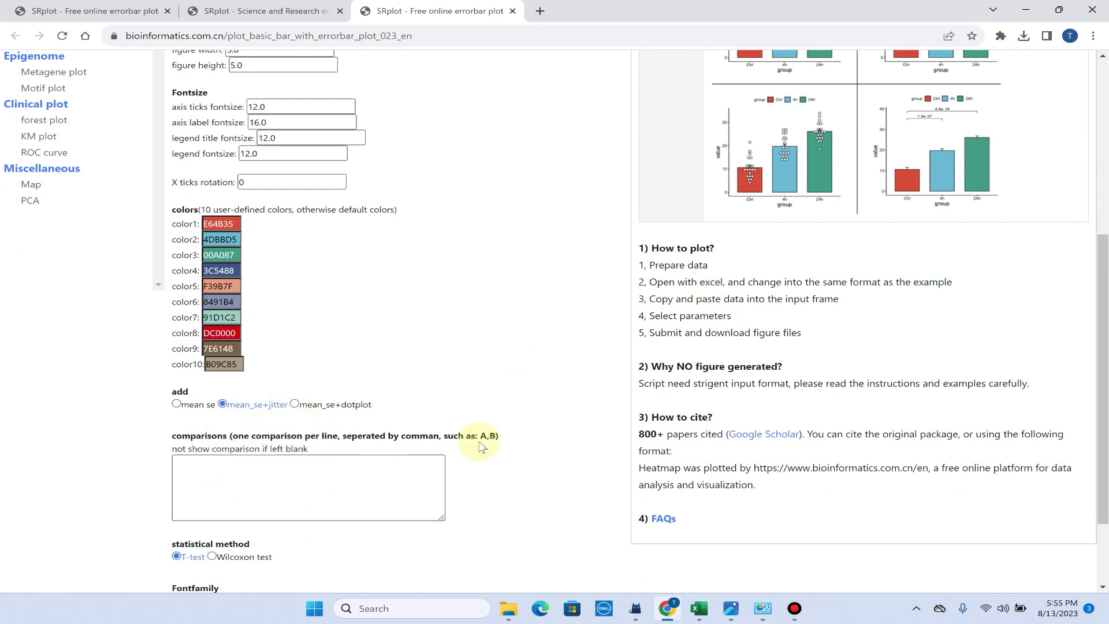
scroll(920, 207, up, 1)
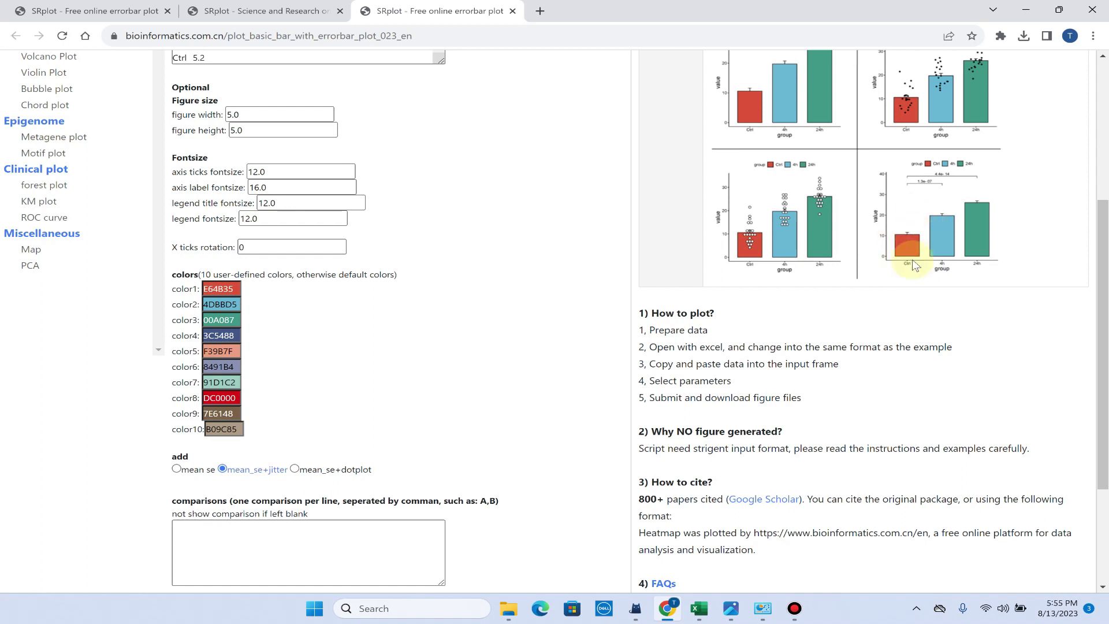
scroll(463, 347, down, 2)
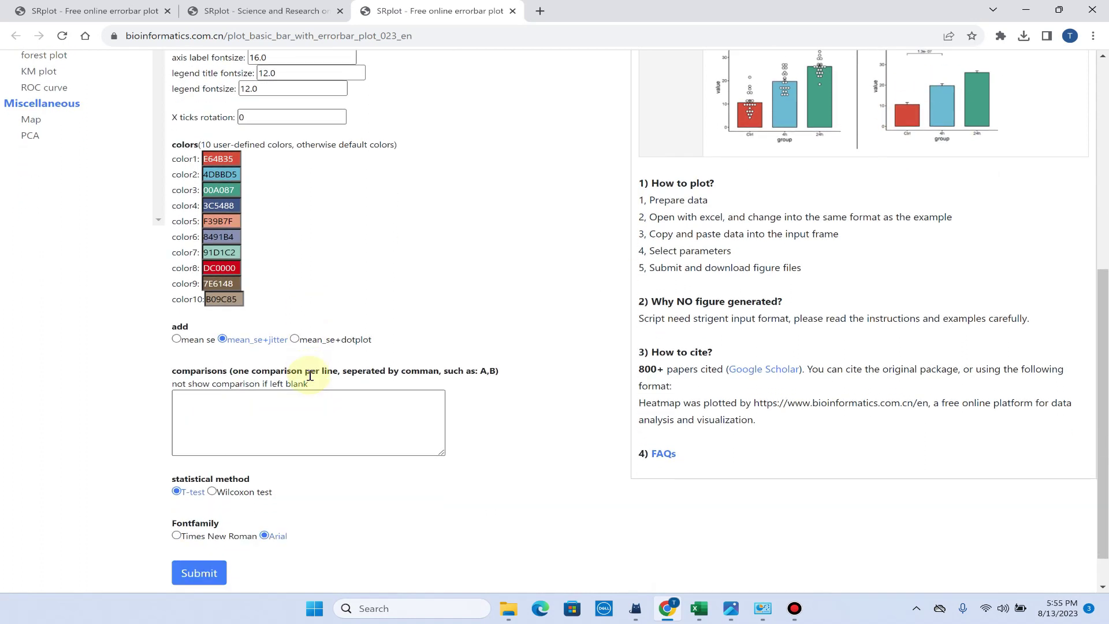
click(268, 406)
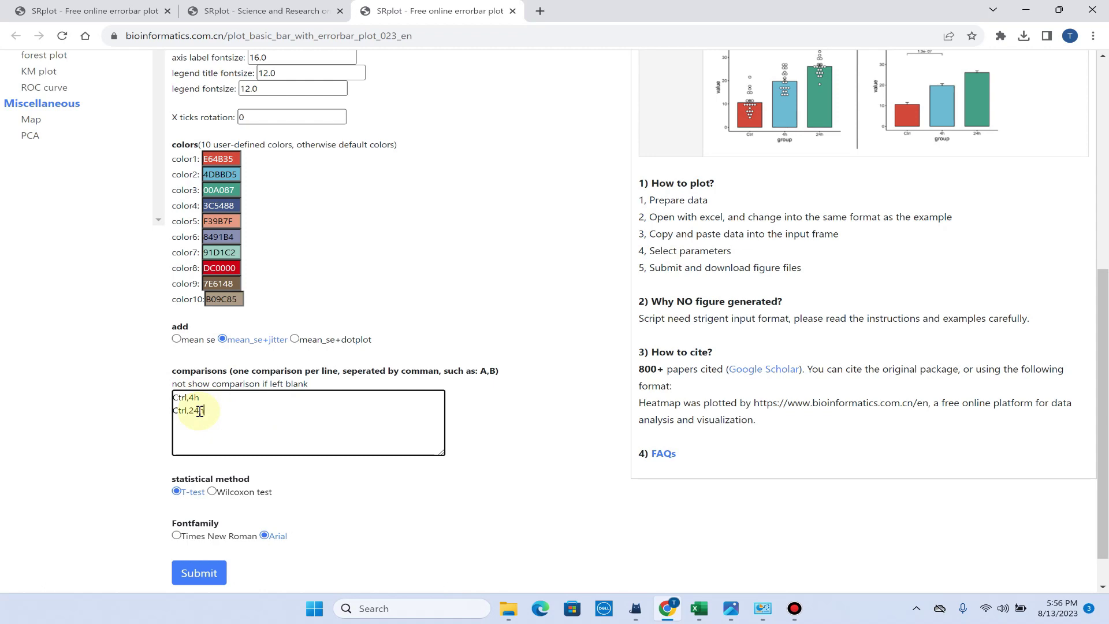
Check the spelling of the Ctrl, 4h and 24h group names in the Excel Treatments column, then return to the SRplot page.
click(699, 608)
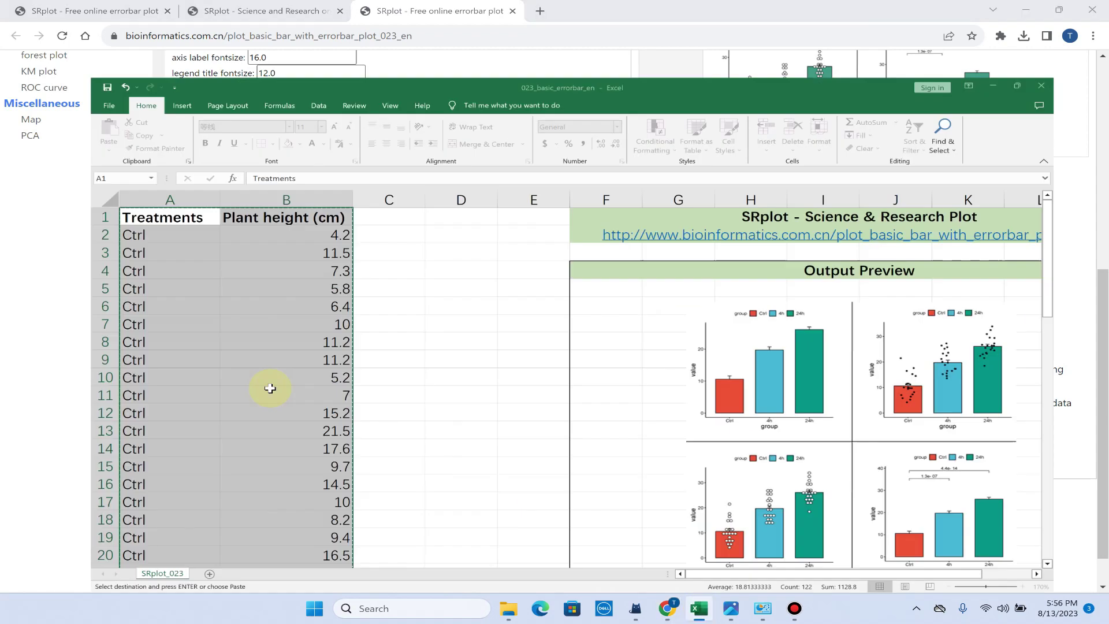
click(141, 277)
click(89, 181)
scroll(89, 335, down, 6)
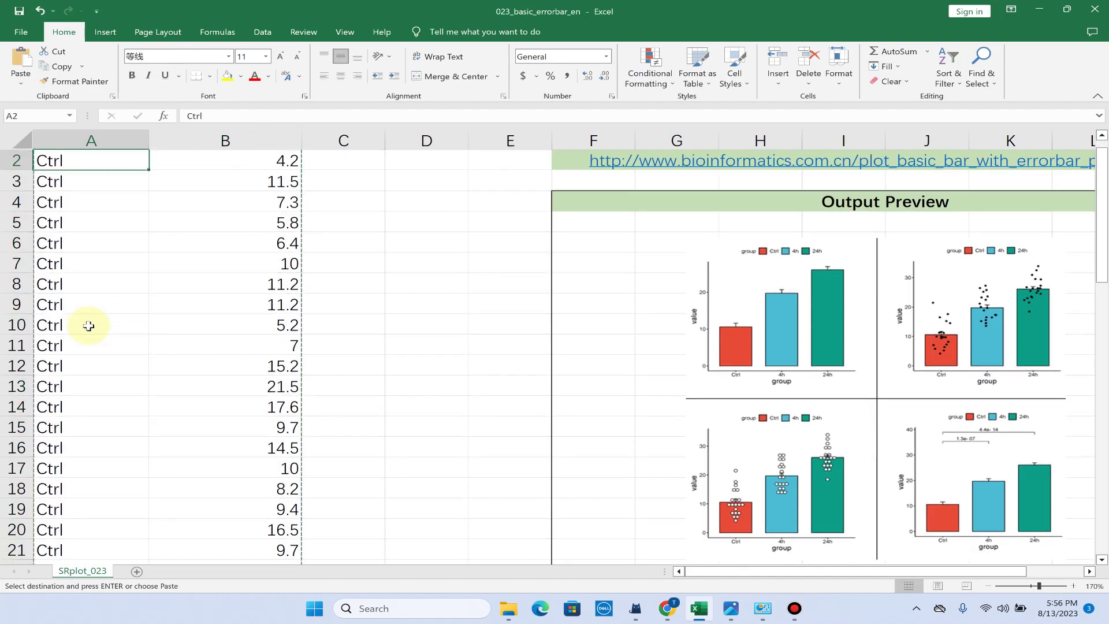
click(81, 367)
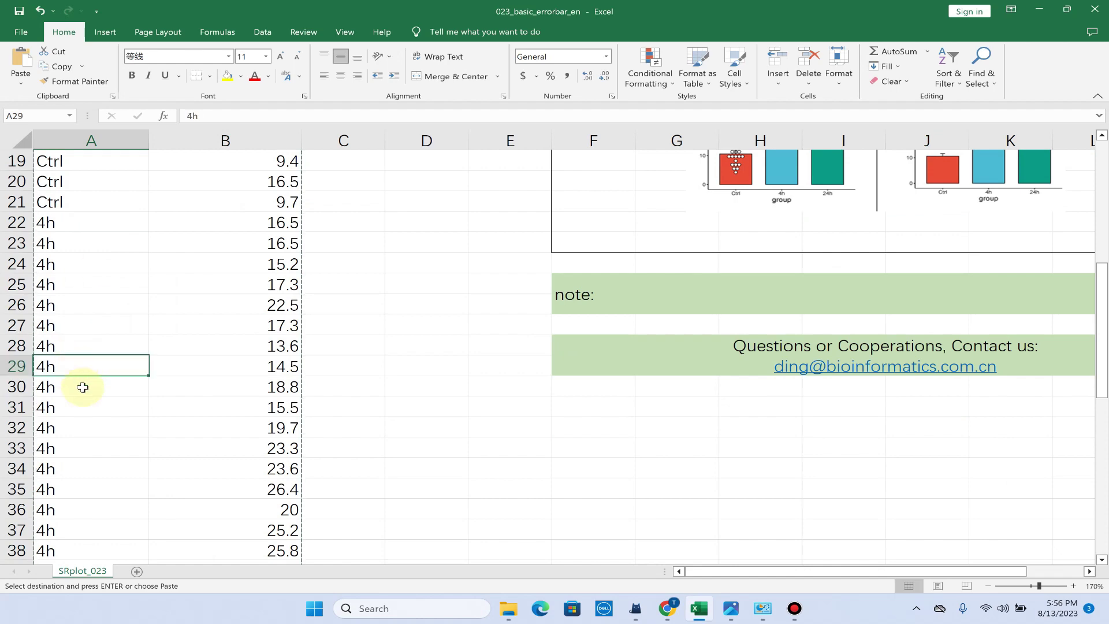
scroll(87, 404, down, 6)
click(89, 427)
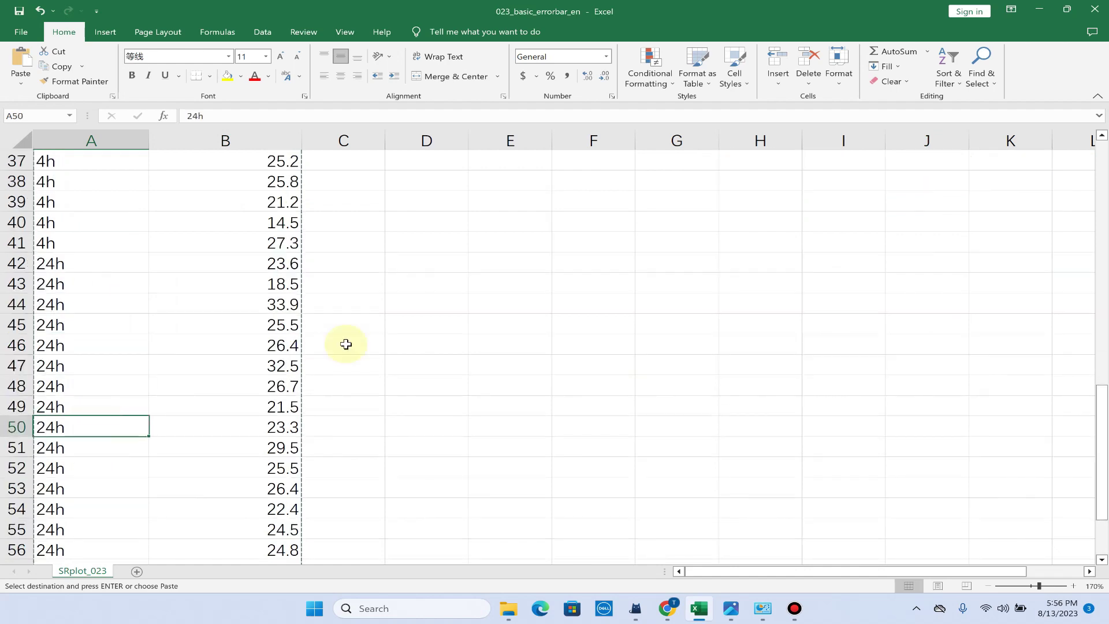
click(1039, 10)
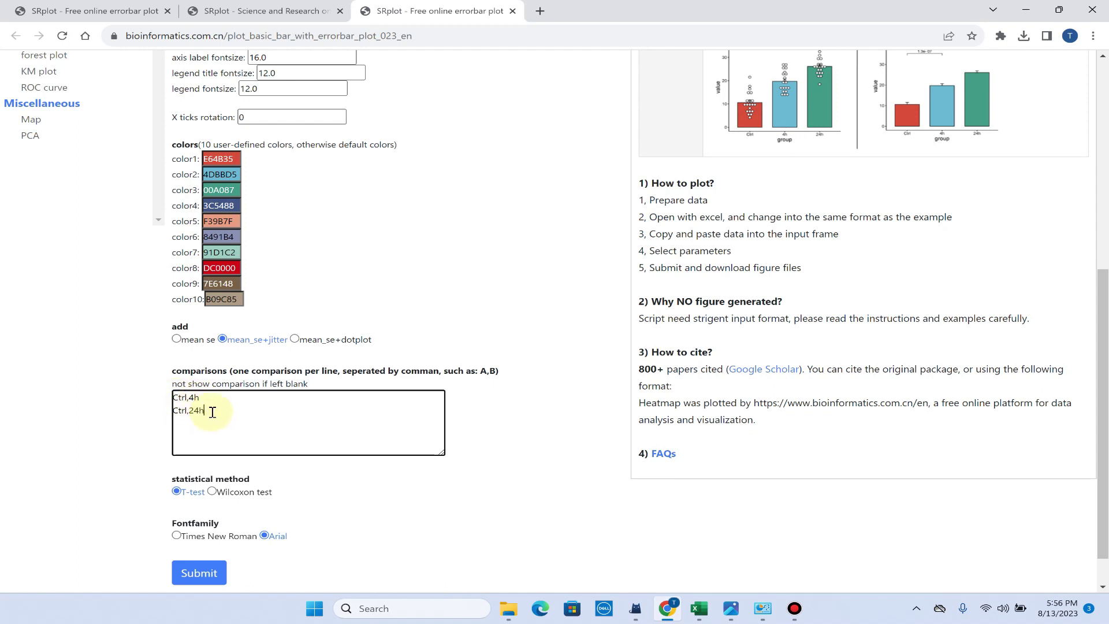
Check the entered comparisons against the group names in the Excel Treatments column, then return to the SRplot page.
drag(208, 411, 184, 405)
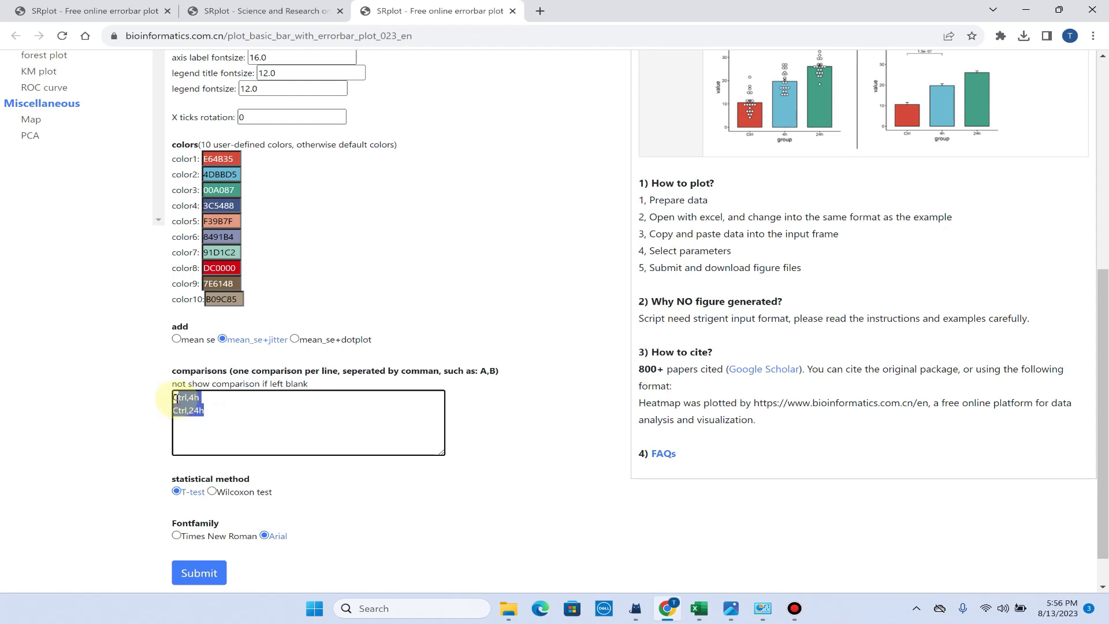
click(699, 608)
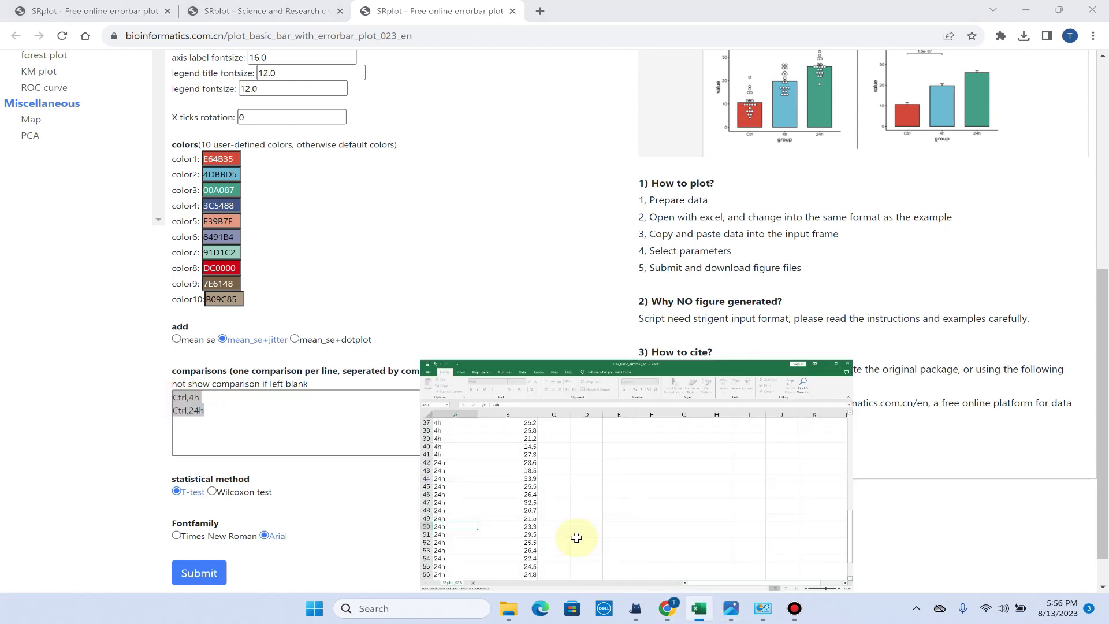
scroll(361, 222, up, 1)
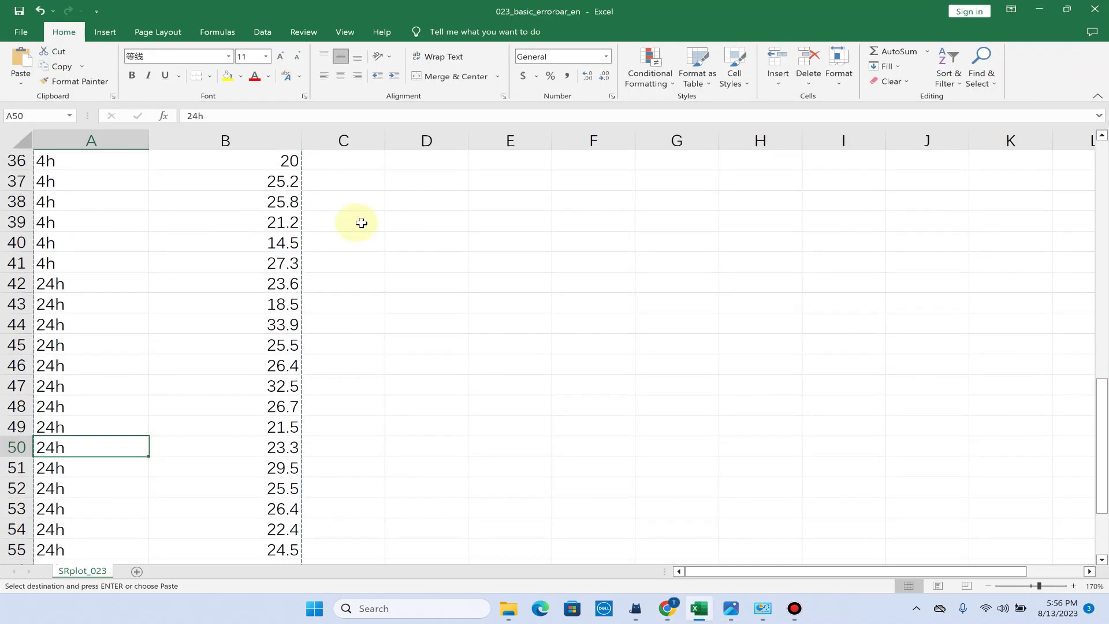
click(1038, 11)
Review the pasted input data and the plot options throughout the form, then submit it to generate the errorbar plot.
scroll(272, 413, down, 1)
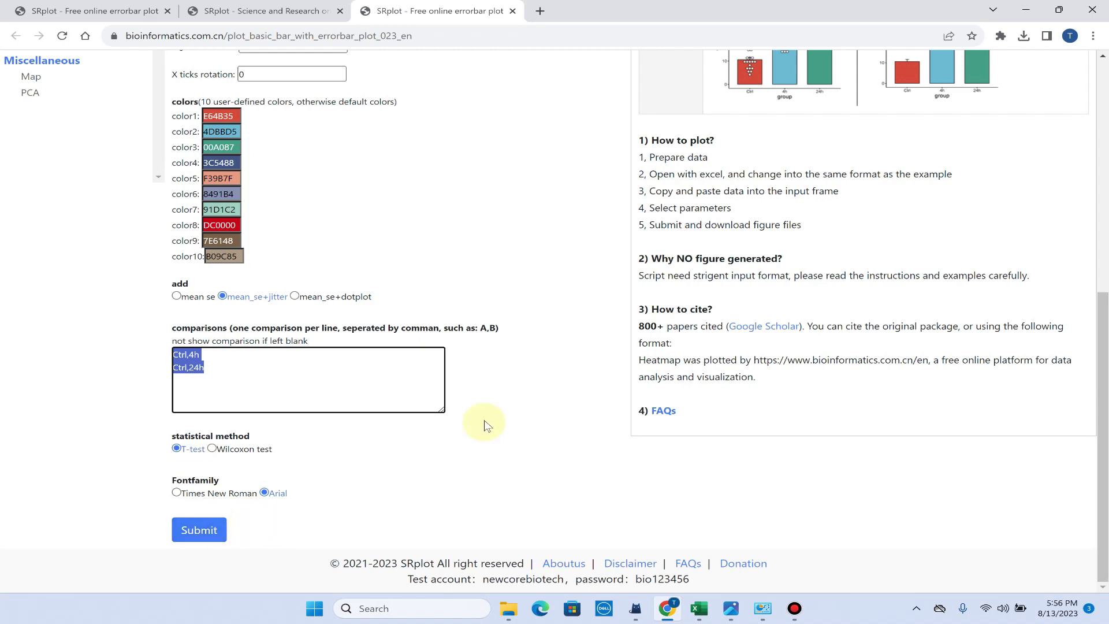
scroll(483, 426, up, 3)
scroll(607, 275, down, 3)
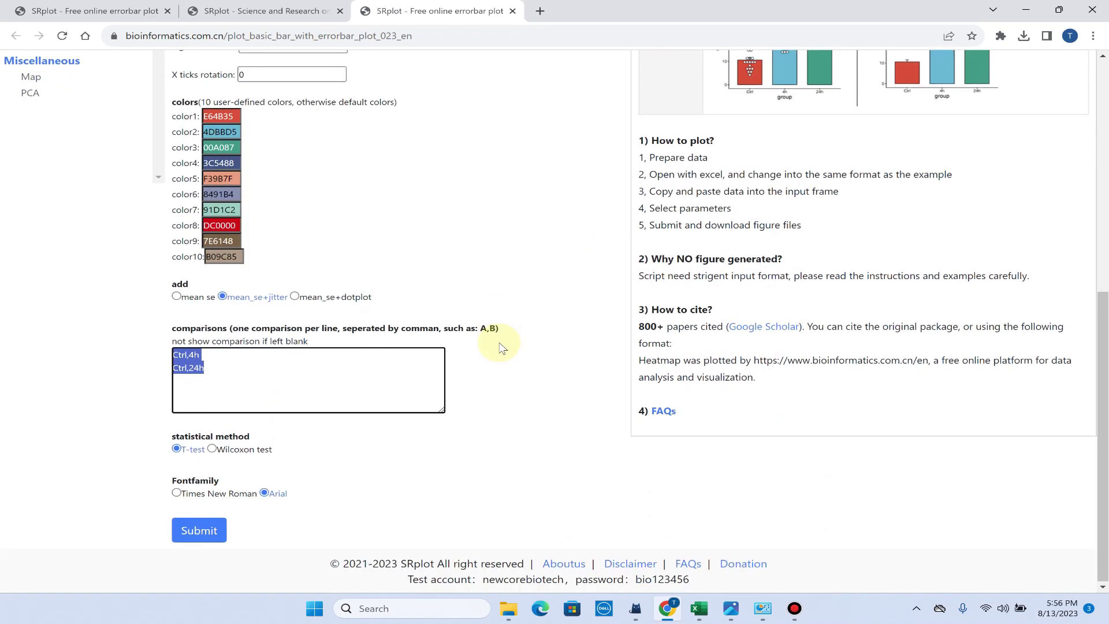
scroll(515, 367, up, 7)
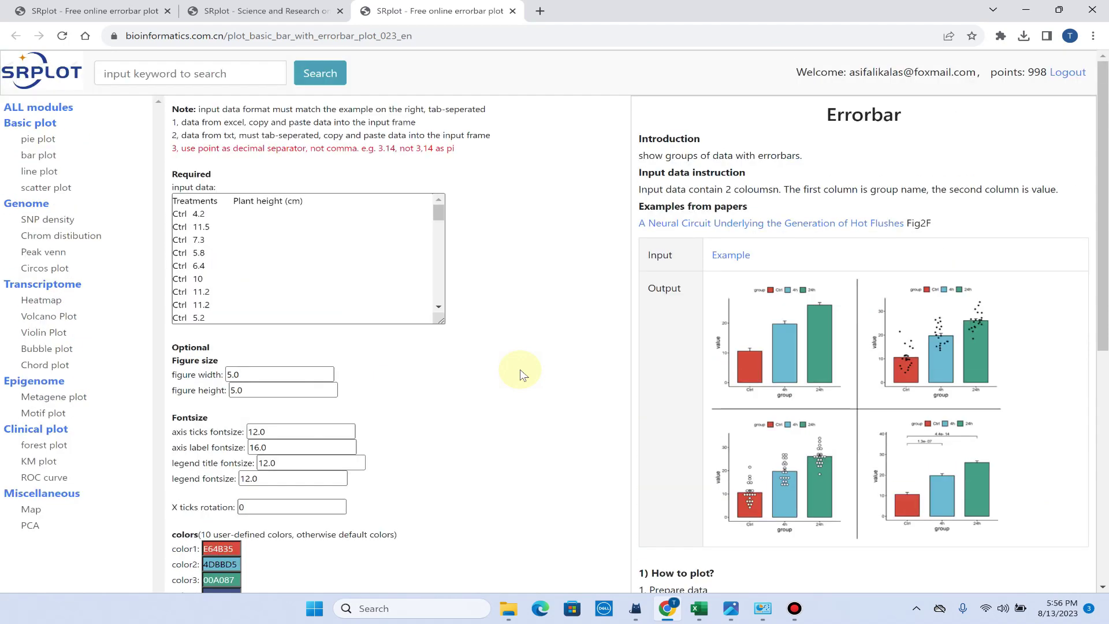
scroll(507, 335, down, 5)
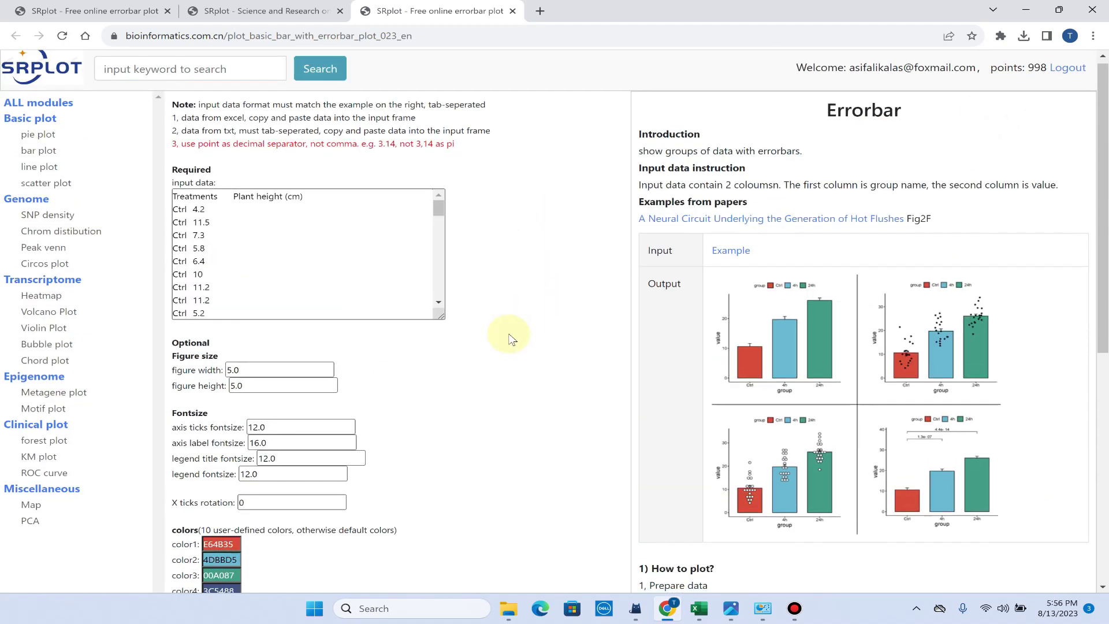
scroll(506, 347, down, 2)
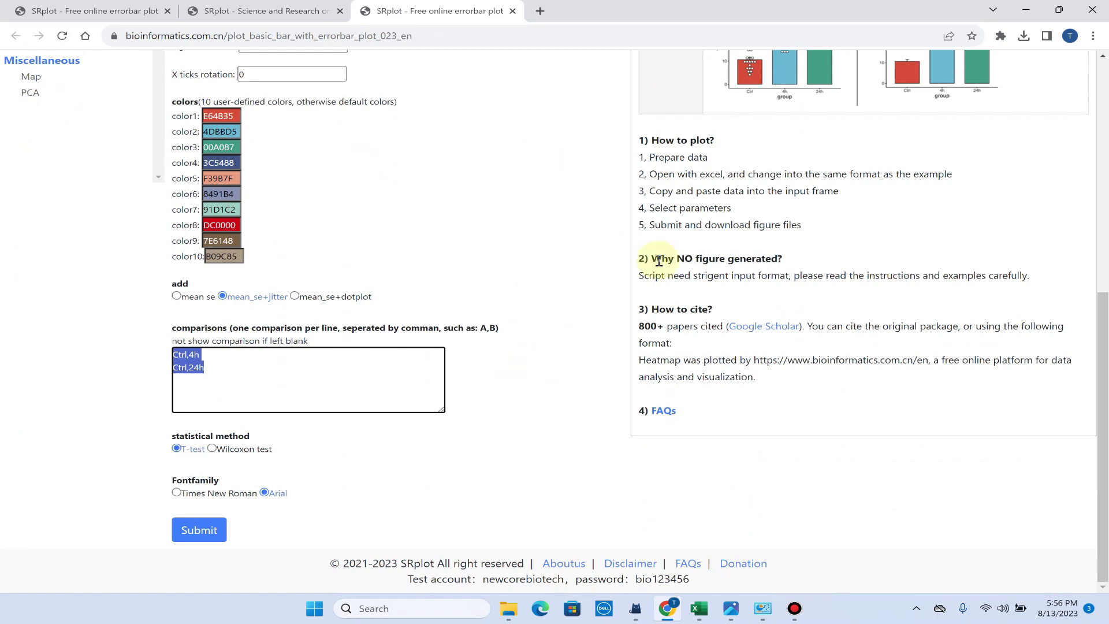
scroll(659, 263, up, 4)
scroll(509, 335, down, 4)
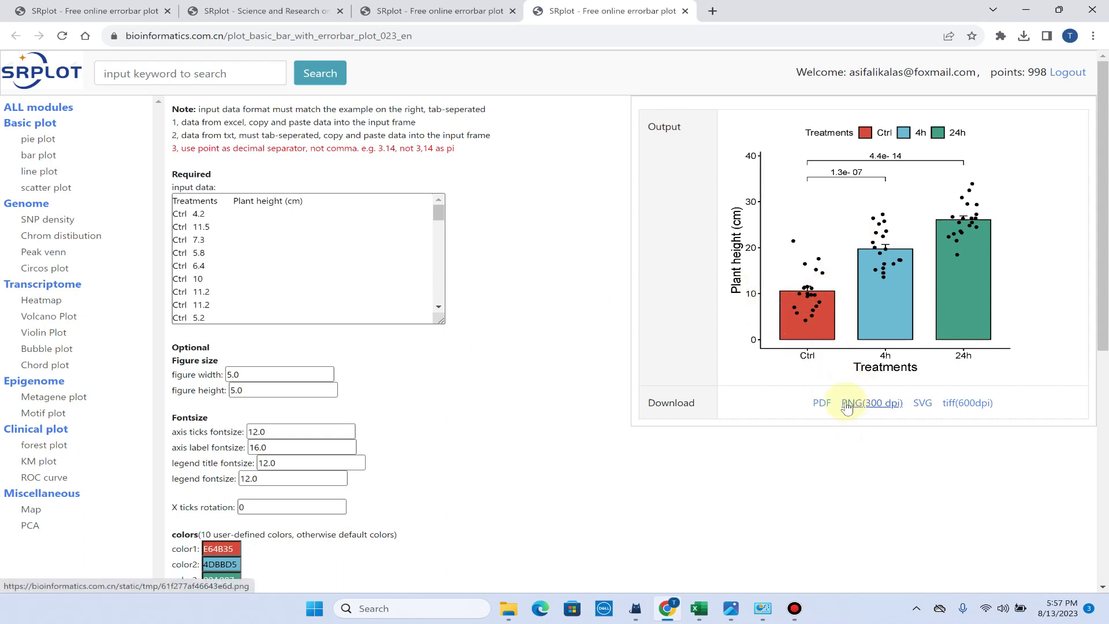
Download the generated plot as PNG (300 dpi) and open the file to examine it enlarged, restoring the viewer's size when done.
click(847, 406)
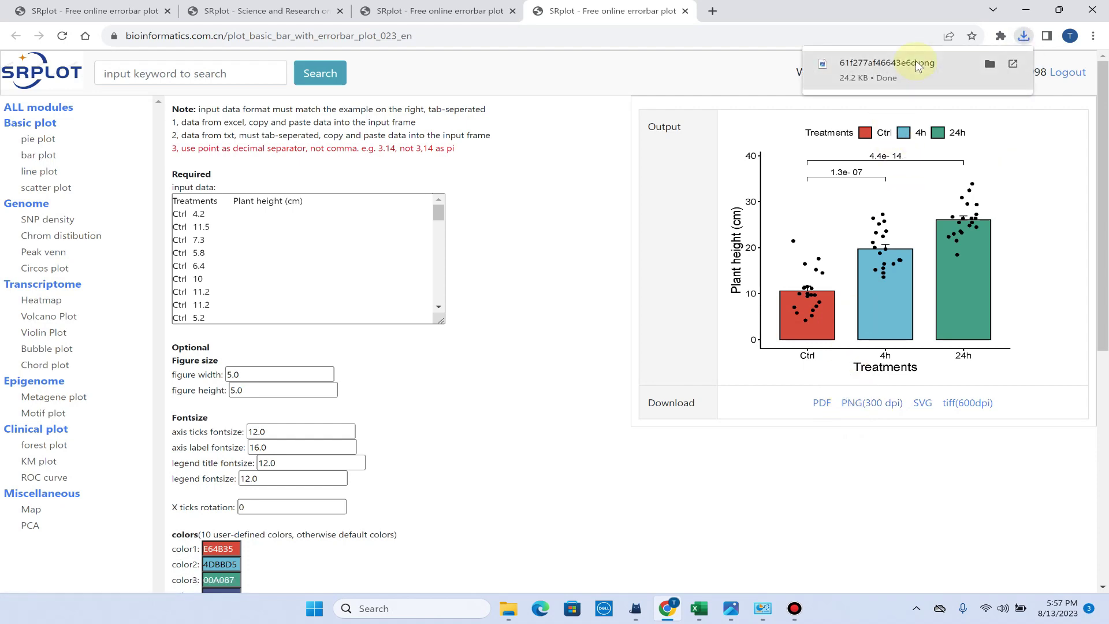
click(918, 66)
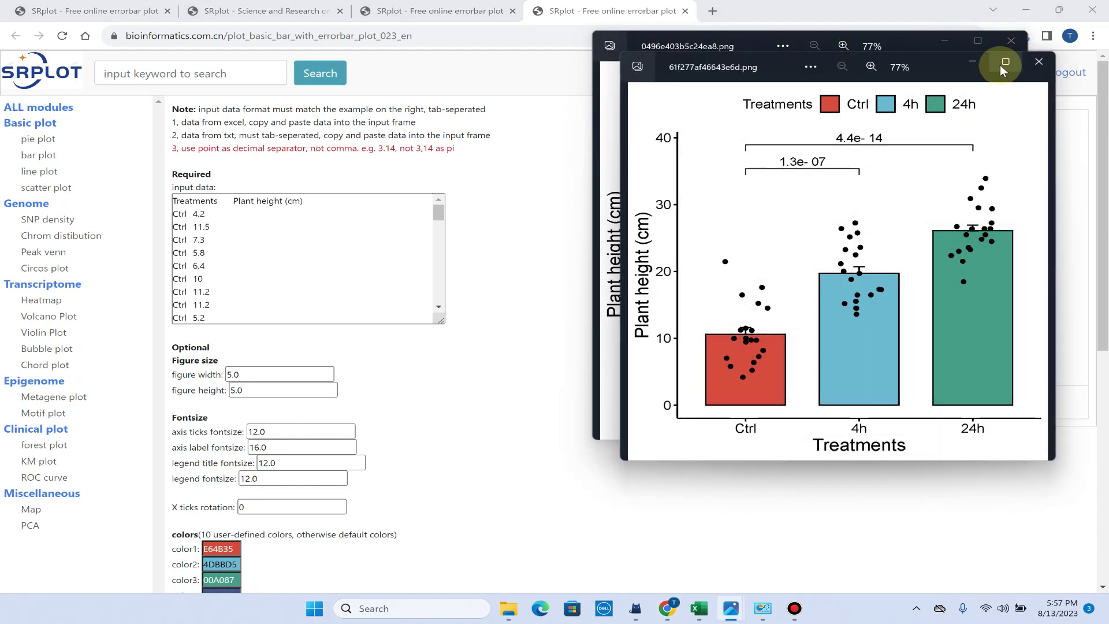
click(1005, 62)
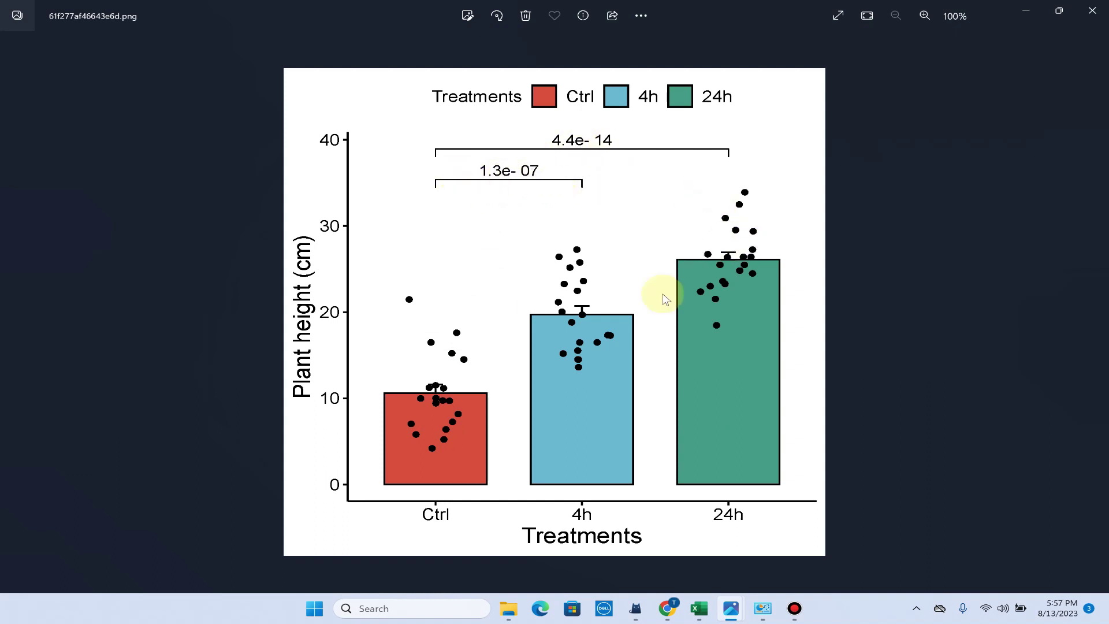
click(1059, 12)
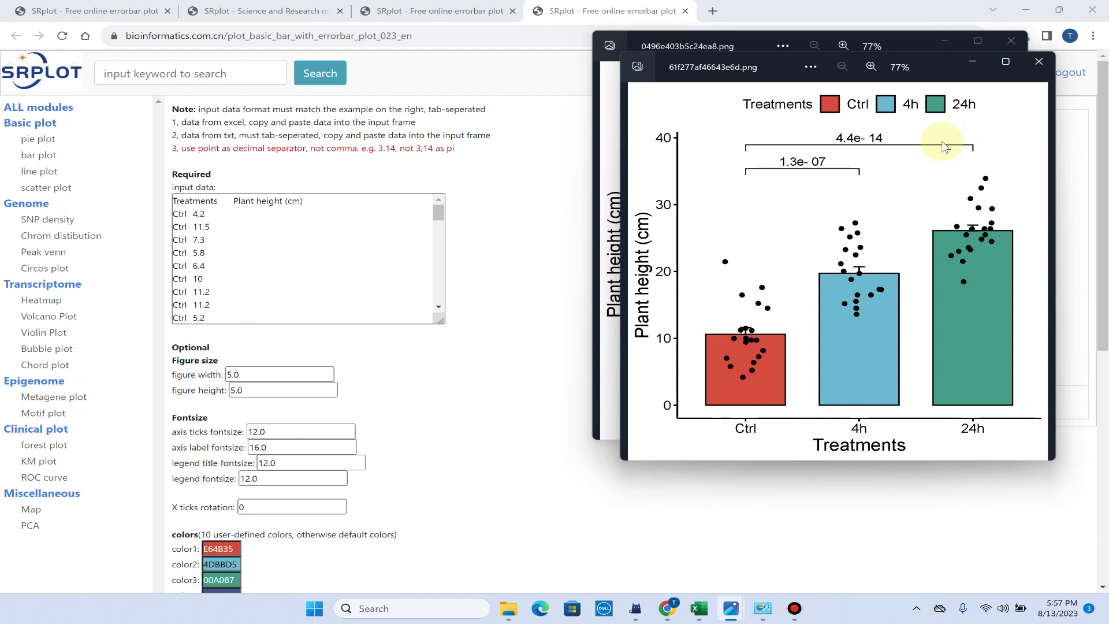
click(345, 283)
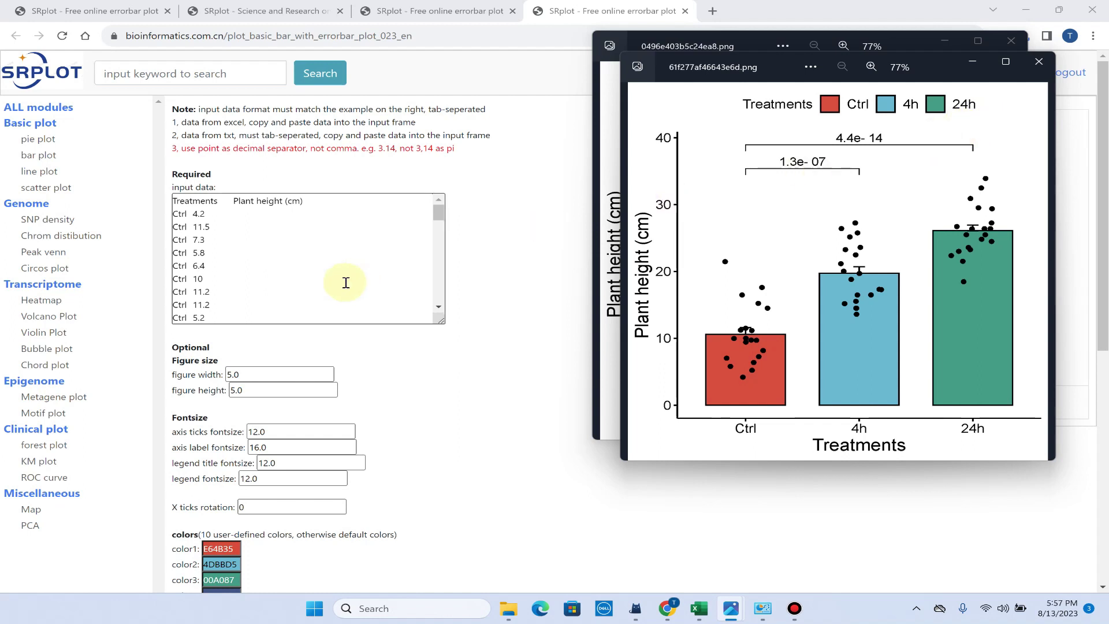